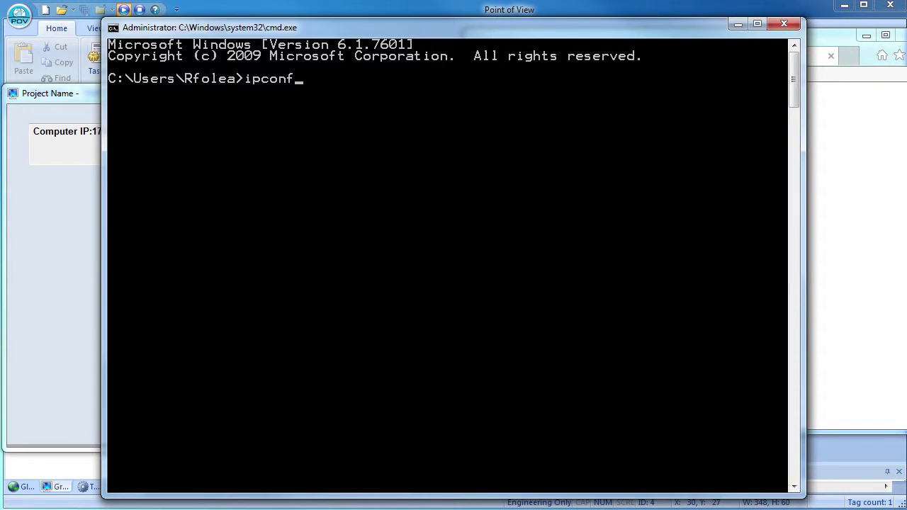
- Run ipconfig in Command Prompt to show the PC's IPv4 address 172.30.56.62
{"action": "type", "text": "ig"}
{"action": "key", "text": "Return"}
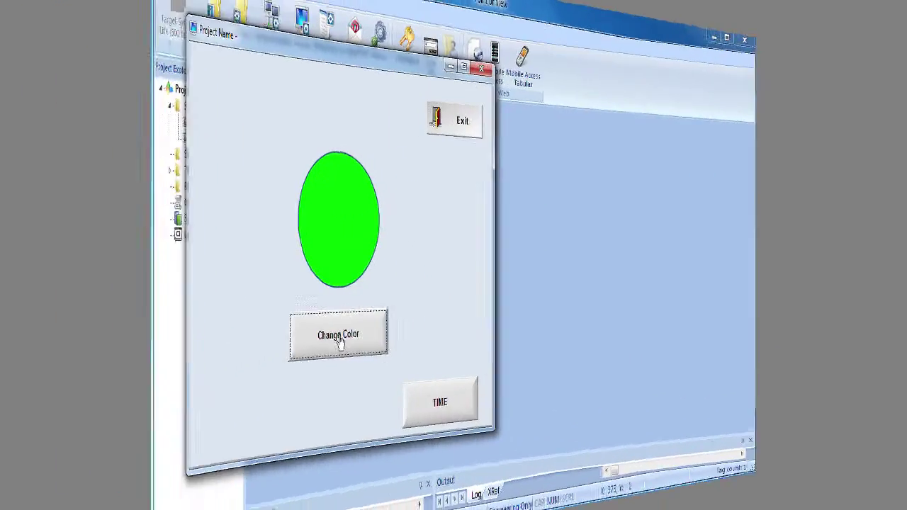
- Exit the running project and open Main.scr for editing
{"action": "left_click", "coordinate": [476, 127]}
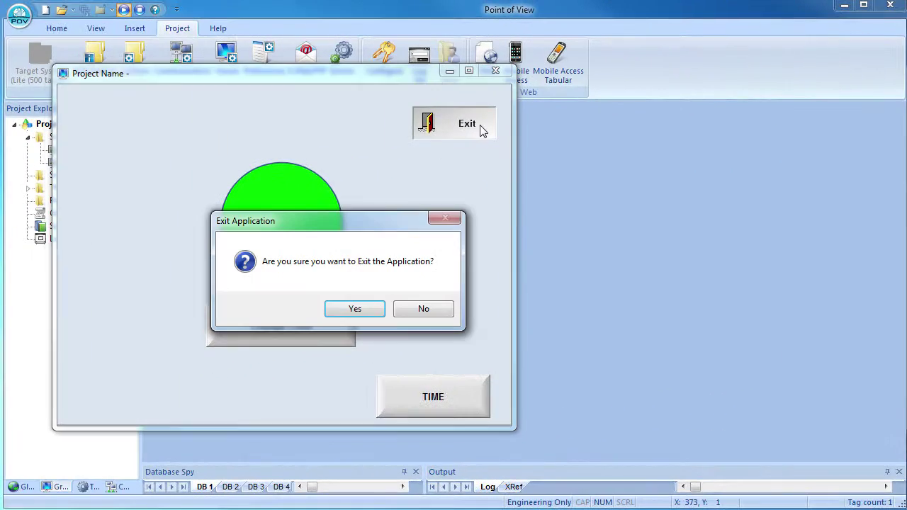
{"action": "left_click", "coordinate": [358, 311]}
{"action": "double_click", "coordinate": [79, 150]}
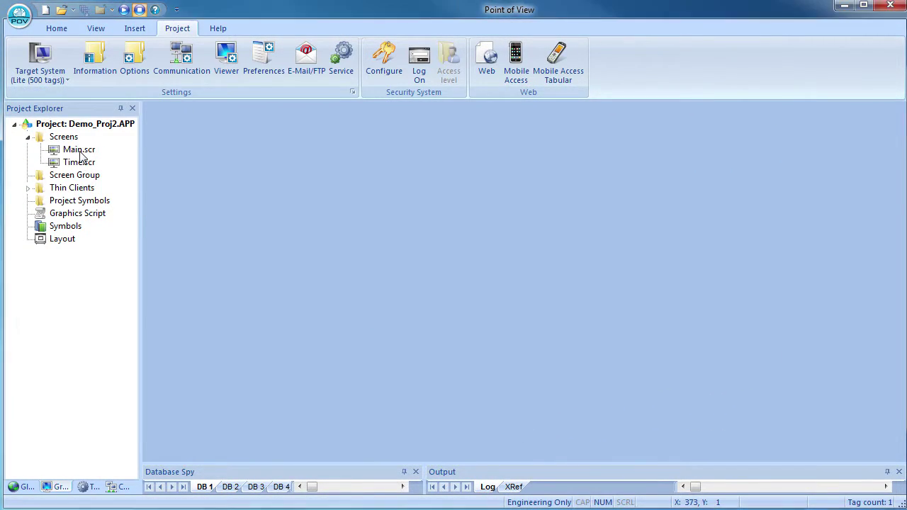
- Draw a wide text box across the top of the Main screen and open its properties
{"action": "left_click", "coordinate": [236, 29]}
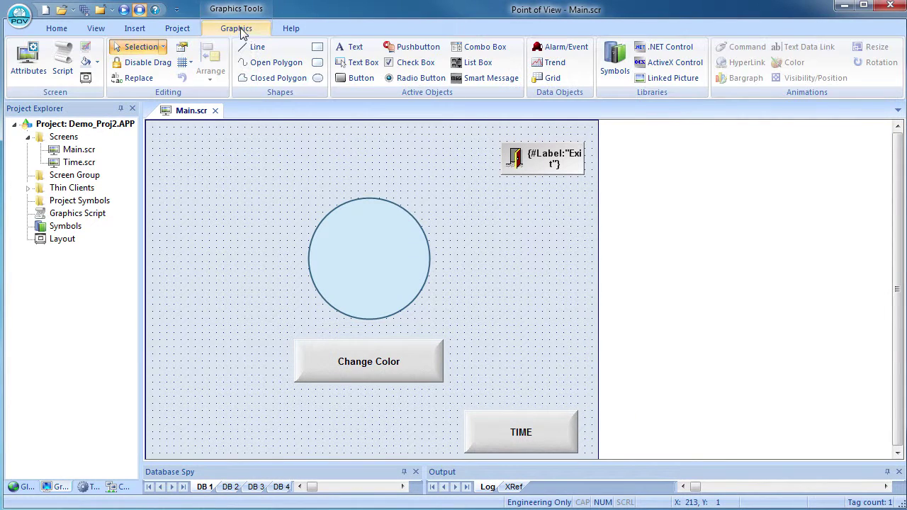
{"action": "left_click", "coordinate": [358, 62]}
{"action": "left_click_drag", "start_coordinate": [167, 139], "coordinate": [415, 182]}
{"action": "double_click", "coordinate": [383, 170]}
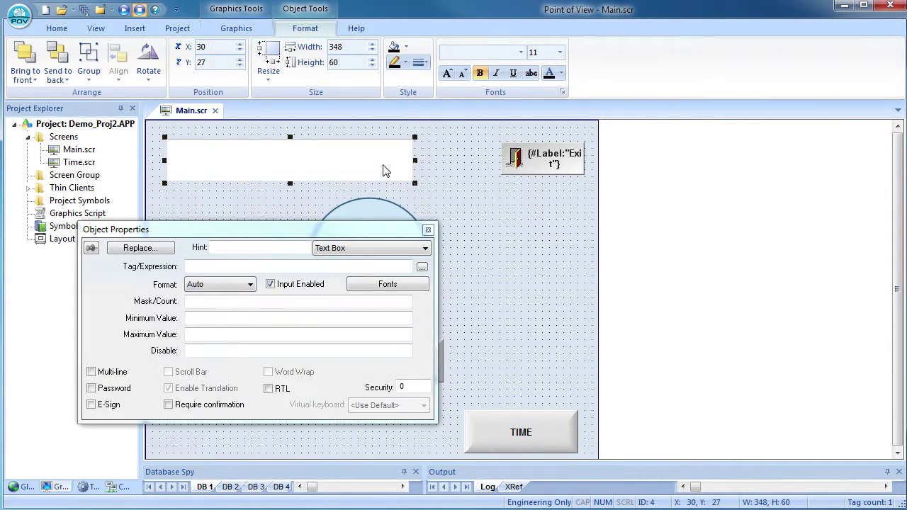
- Browse the System Information functions for the expression and select GetComputerIP()
{"action": "left_click", "coordinate": [421, 267]}
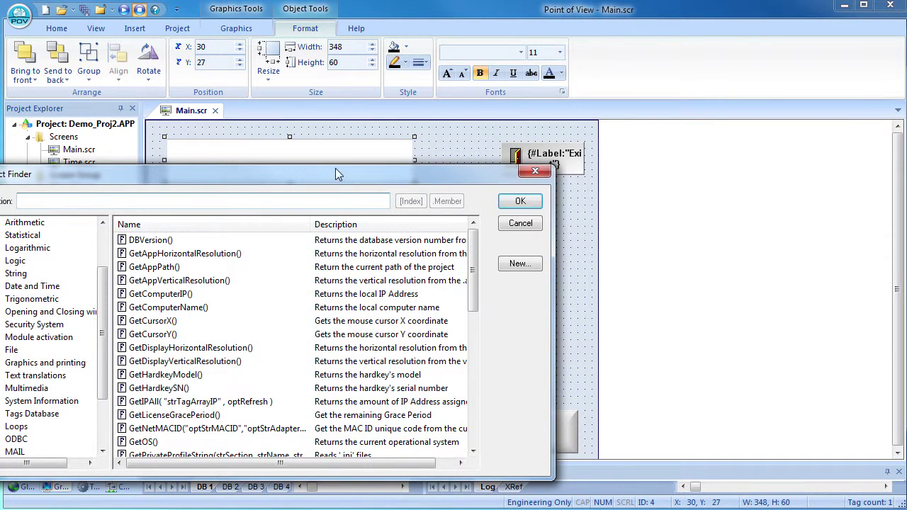
{"action": "left_click_drag", "start_coordinate": [337, 173], "coordinate": [405, 124]}
{"action": "left_click_drag", "start_coordinate": [171, 249], "coordinate": [174, 209]}
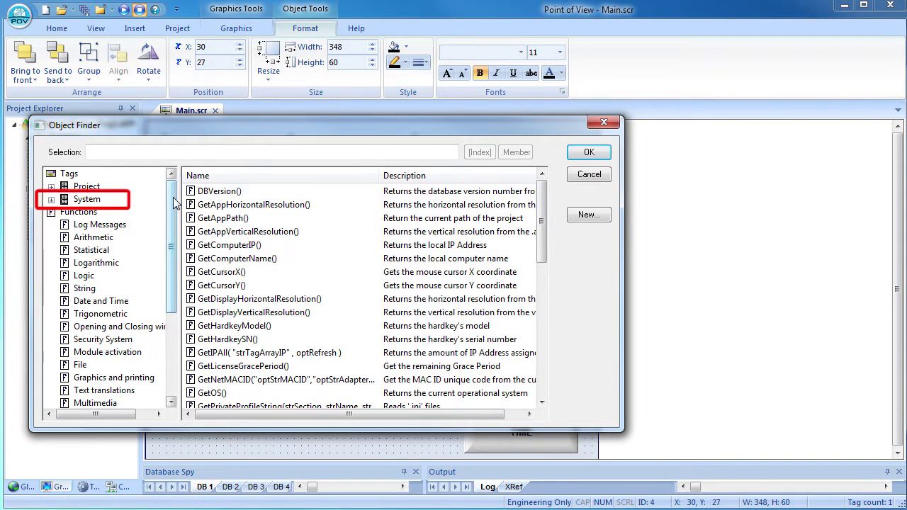
{"action": "left_click_drag", "start_coordinate": [174, 203], "coordinate": [174, 221]}
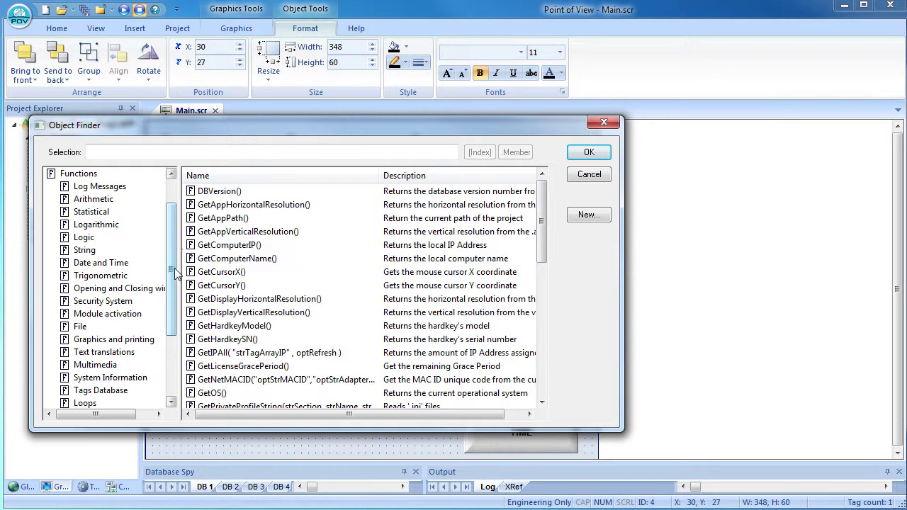
{"action": "left_click", "coordinate": [95, 381]}
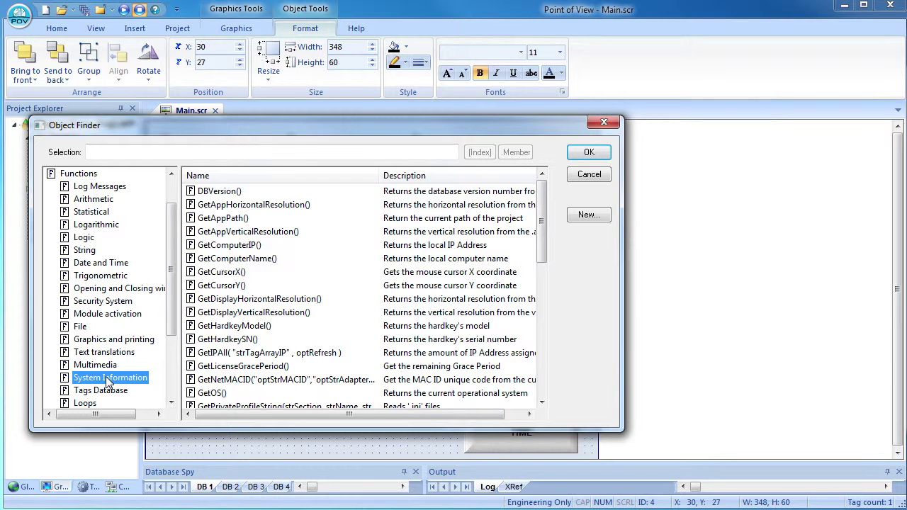
{"action": "left_click_drag", "start_coordinate": [543, 252], "coordinate": [542, 386]}
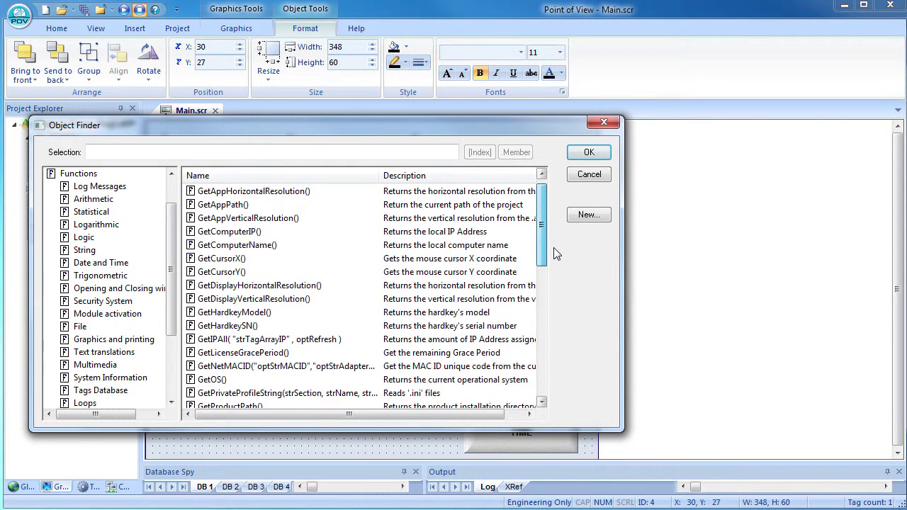
{"action": "left_click_drag", "start_coordinate": [543, 386], "coordinate": [556, 245]}
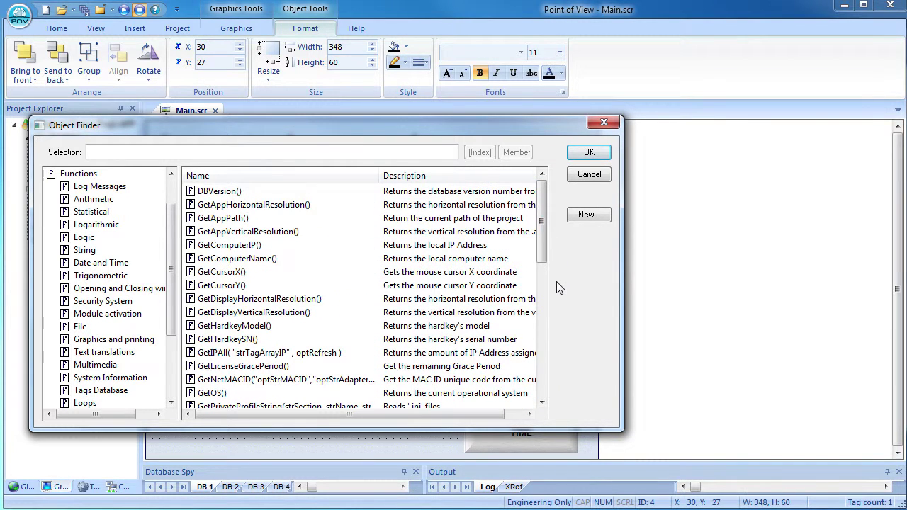
{"action": "left_click", "coordinate": [220, 245]}
- Set the expression to "Computer IP:" + GetComputerIP() and disable input
{"action": "double_click", "coordinate": [220, 245]}
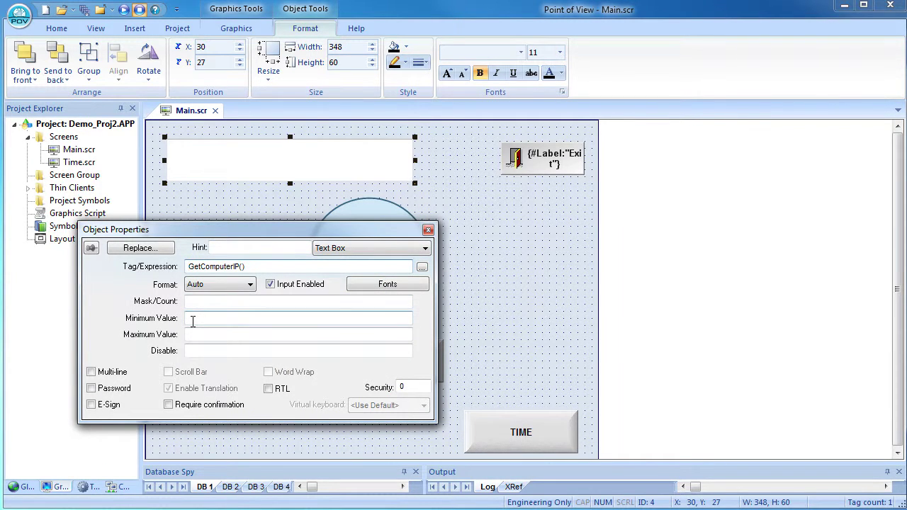
{"action": "type", "text": "\"Compute"}
{"action": "type", "text": "r IP"}
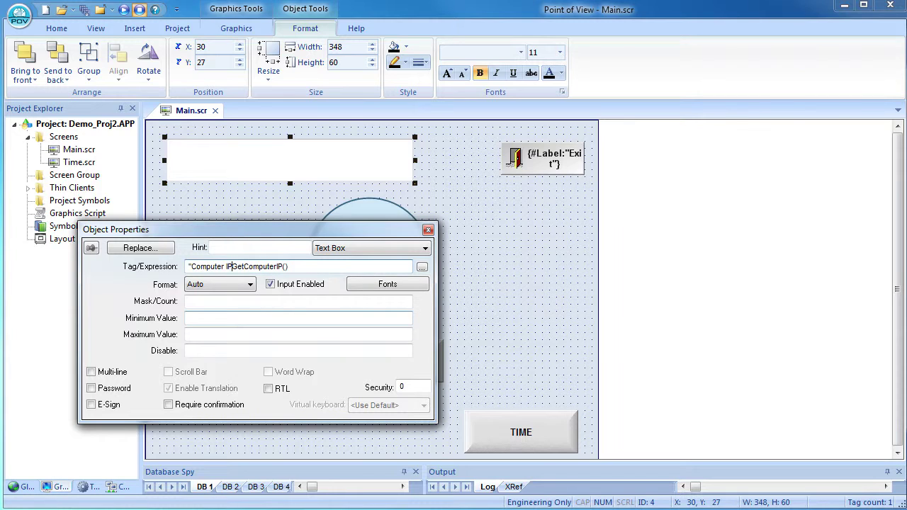
{"action": "type", "text": ":\""}
{"action": "type", "text": " +"}
{"action": "left_click", "coordinate": [270, 285]}
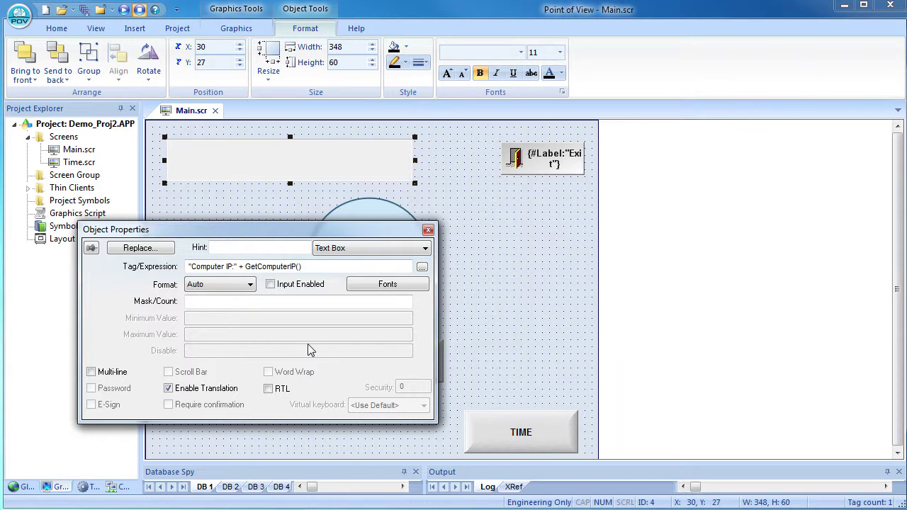
{"action": "left_click", "coordinate": [428, 229]}
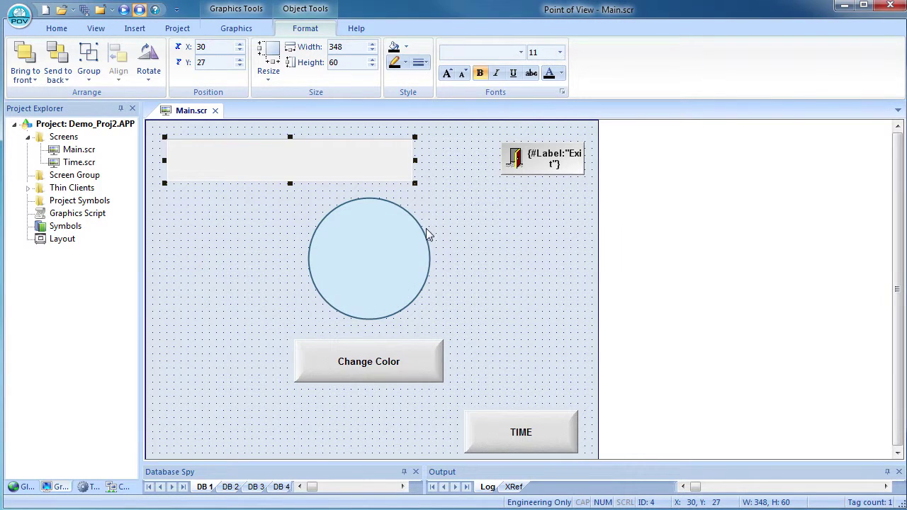
- Test-run the project, check it shows Computer IP:172.30.56.62, then exit the run
{"action": "left_click", "coordinate": [123, 11]}
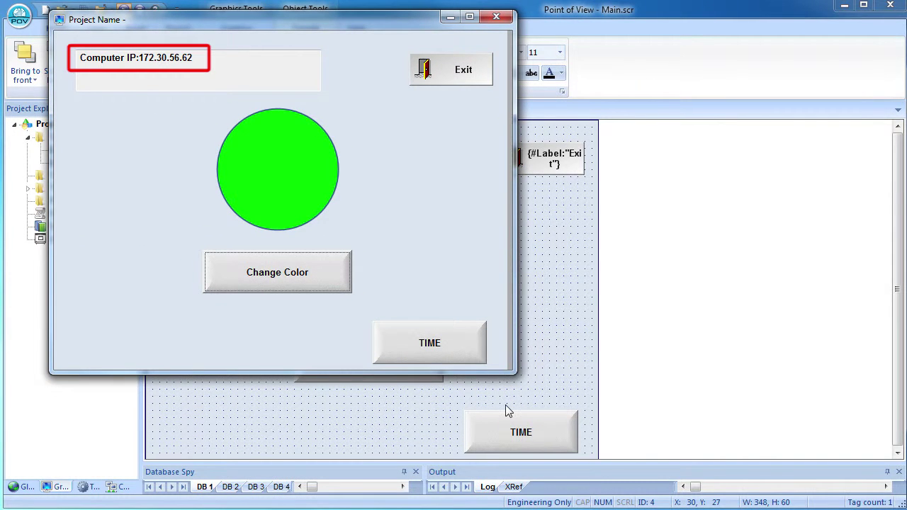
{"action": "left_click", "coordinate": [466, 84]}
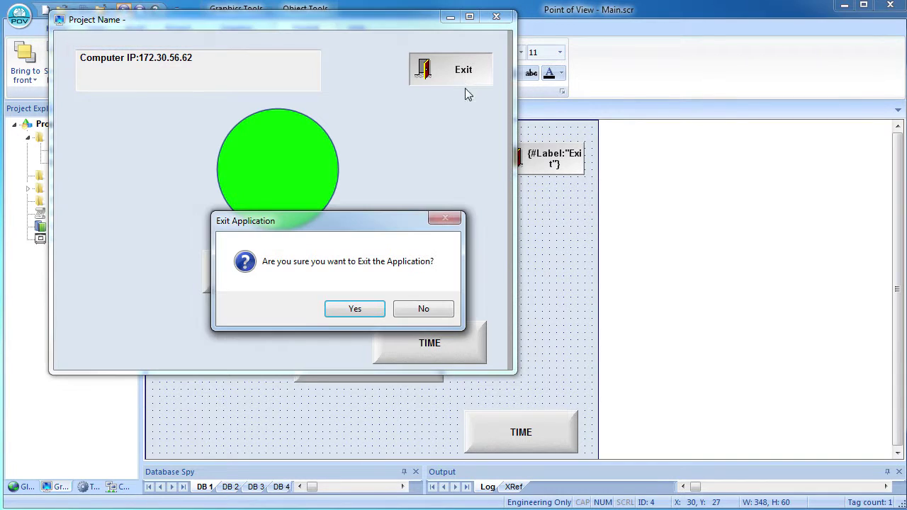
{"action": "left_click", "coordinate": [356, 310]}
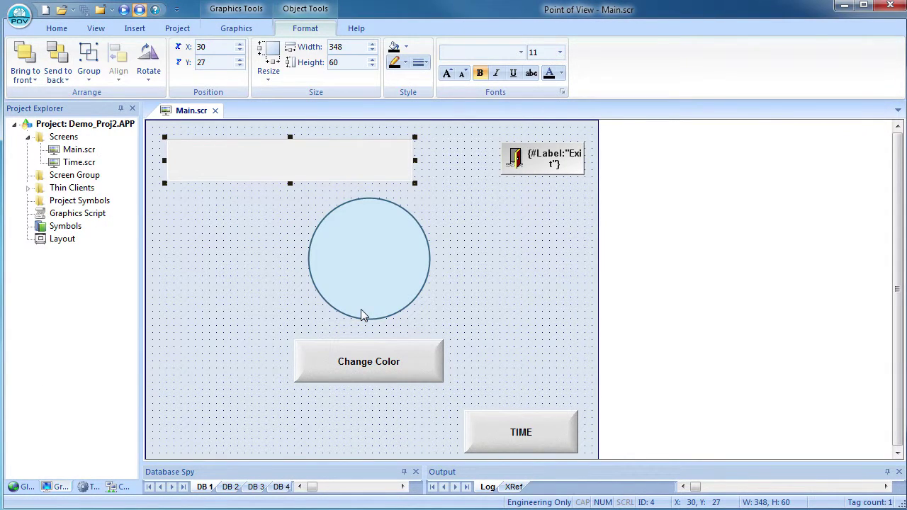
- Close the Main screen and change the Web Data Server IP Address to 172.30.56.62
{"action": "left_click", "coordinate": [214, 110]}
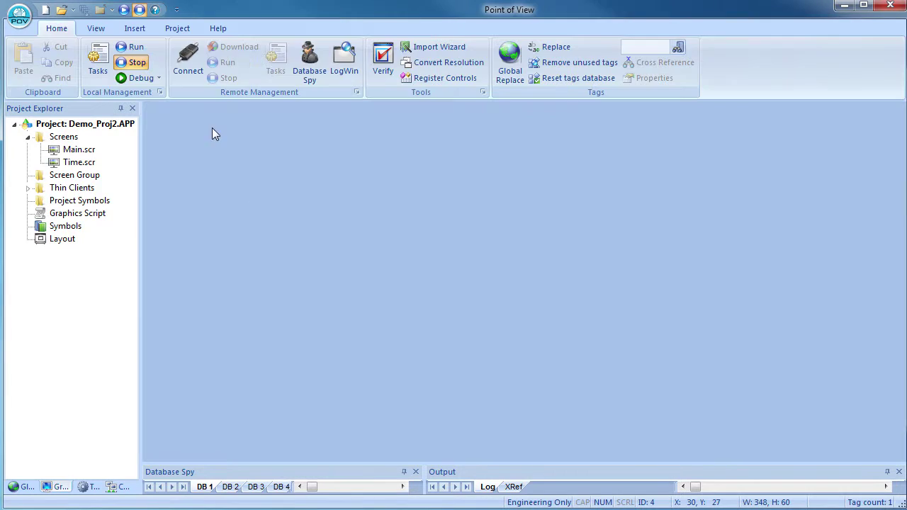
{"action": "left_click", "coordinate": [179, 31]}
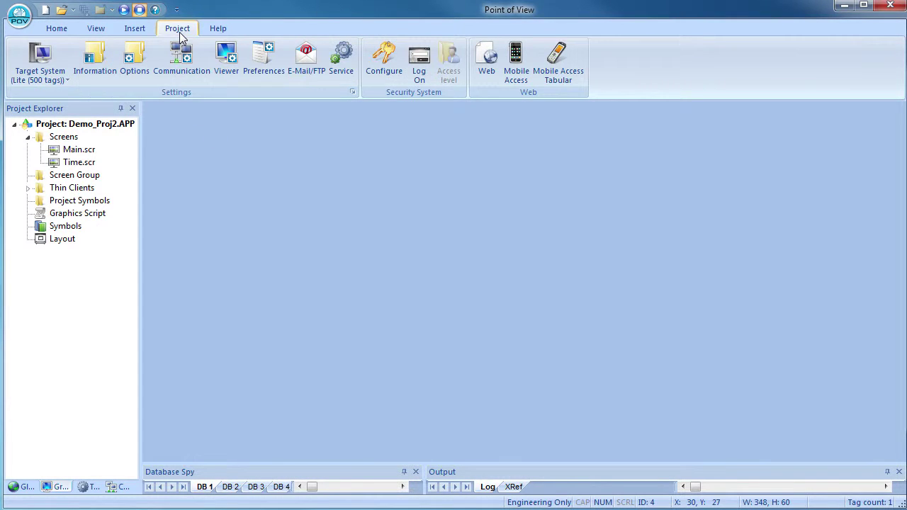
{"action": "left_click", "coordinate": [482, 62]}
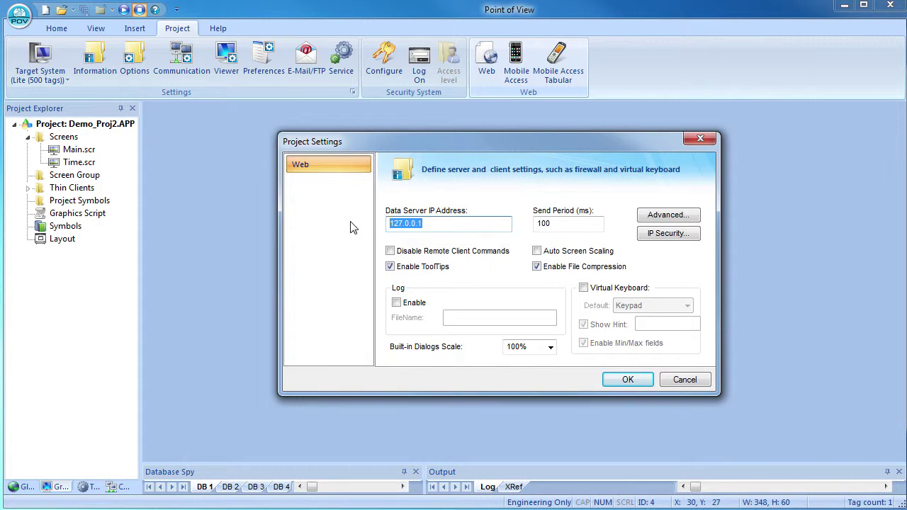
{"action": "type", "text": "172.30."}
{"action": "type", "text": "56.62"}
{"action": "left_click", "coordinate": [627, 381]}
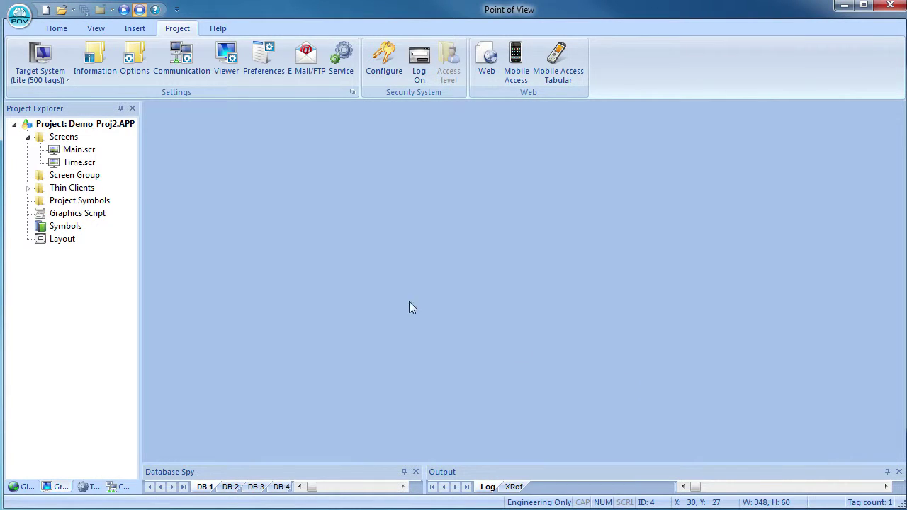
{"action": "left_click", "coordinate": [58, 32]}
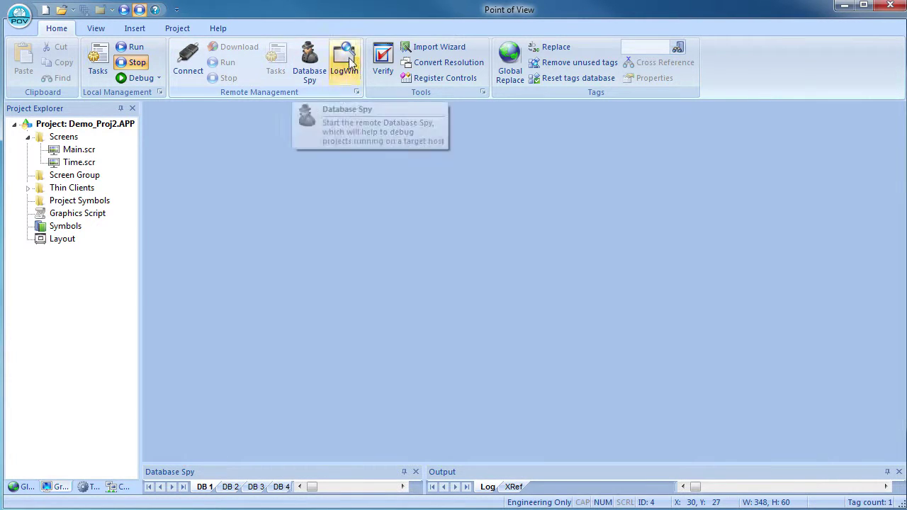
- Verify the project, acknowledge the success message and close the Verify Project window
{"action": "left_click", "coordinate": [383, 62]}
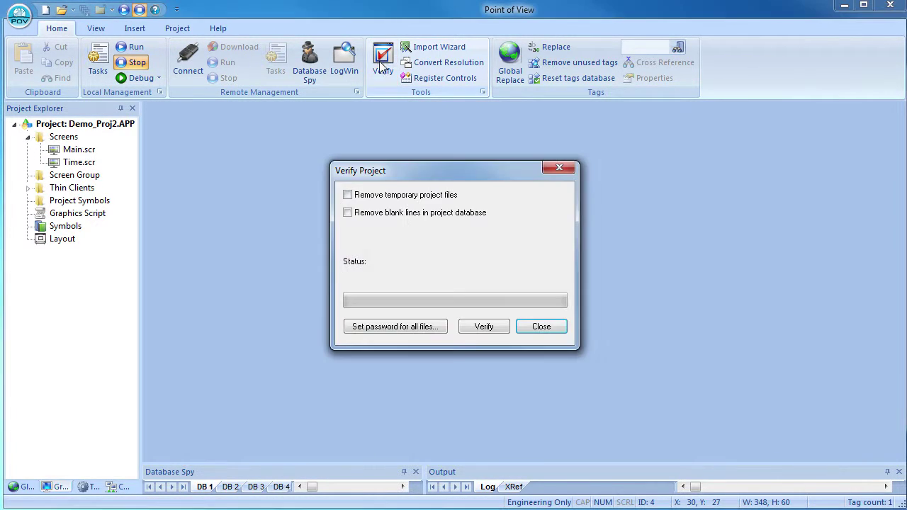
{"action": "left_click", "coordinate": [492, 330]}
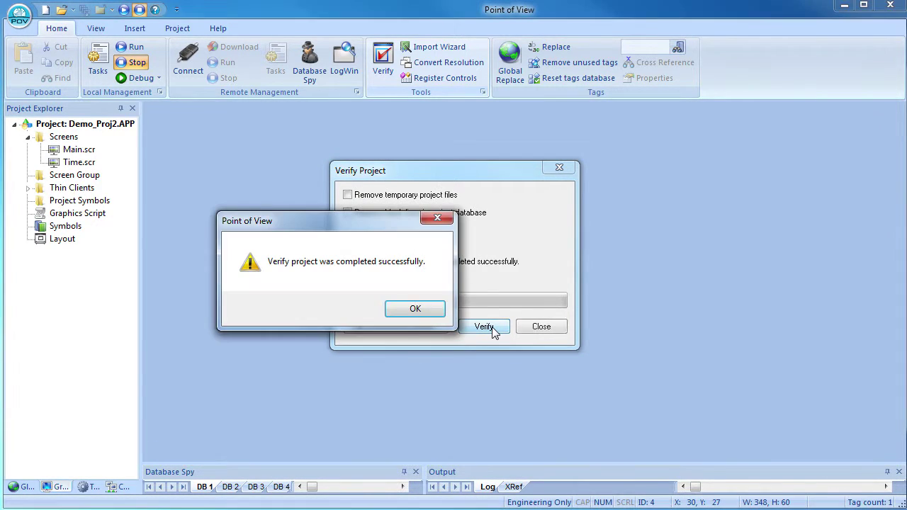
{"action": "left_click", "coordinate": [418, 315]}
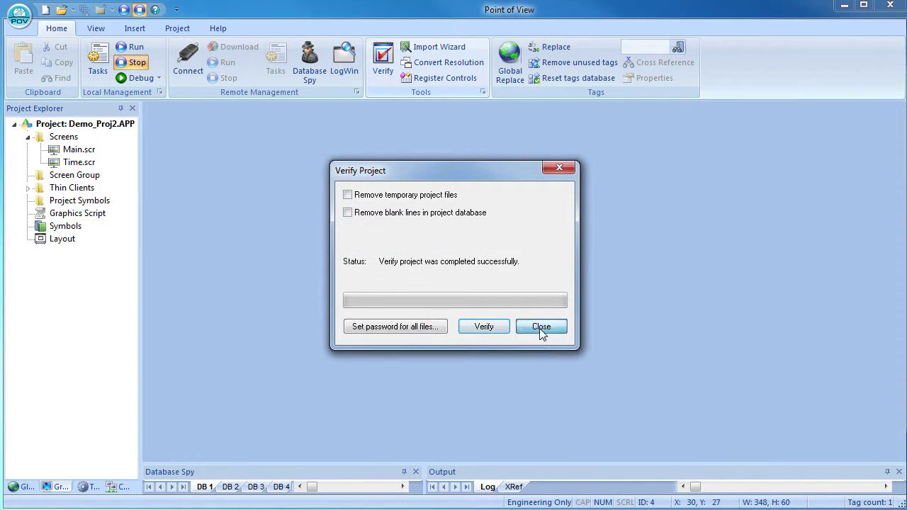
{"action": "left_click", "coordinate": [539, 328]}
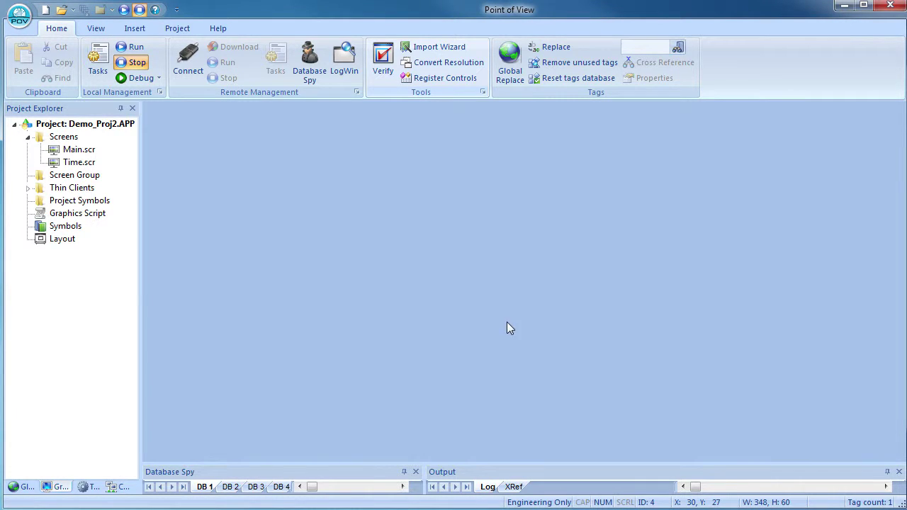
{"action": "left_click", "coordinate": [23, 18]}
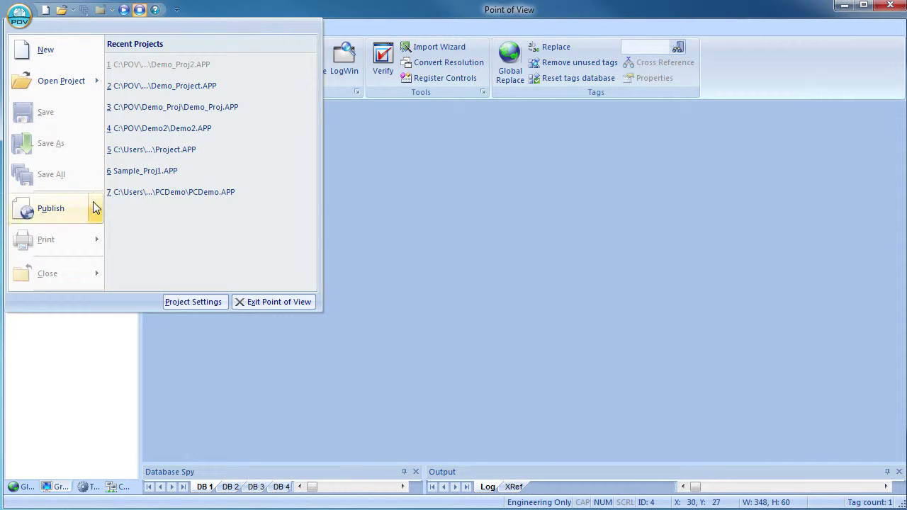
{"action": "mouse_move", "coordinate": [51, 208]}
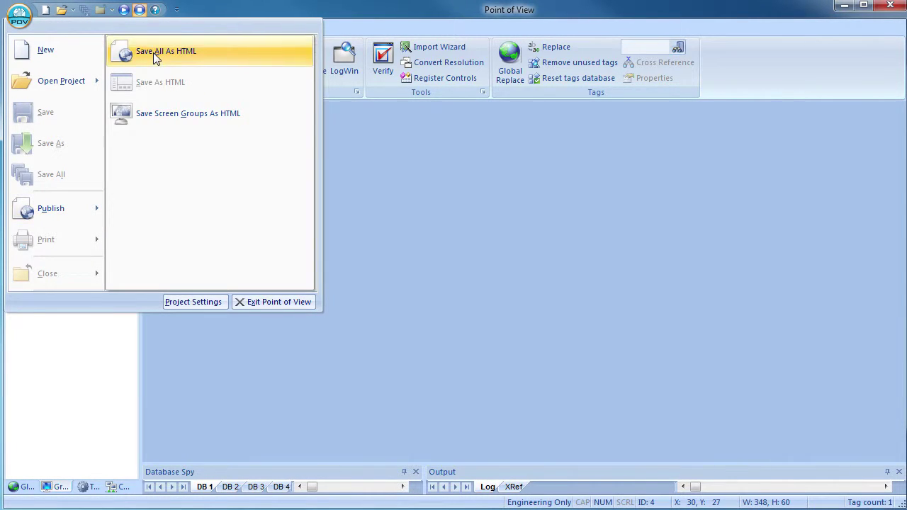
- Save all project screens as HTML
{"action": "left_click", "coordinate": [153, 53]}
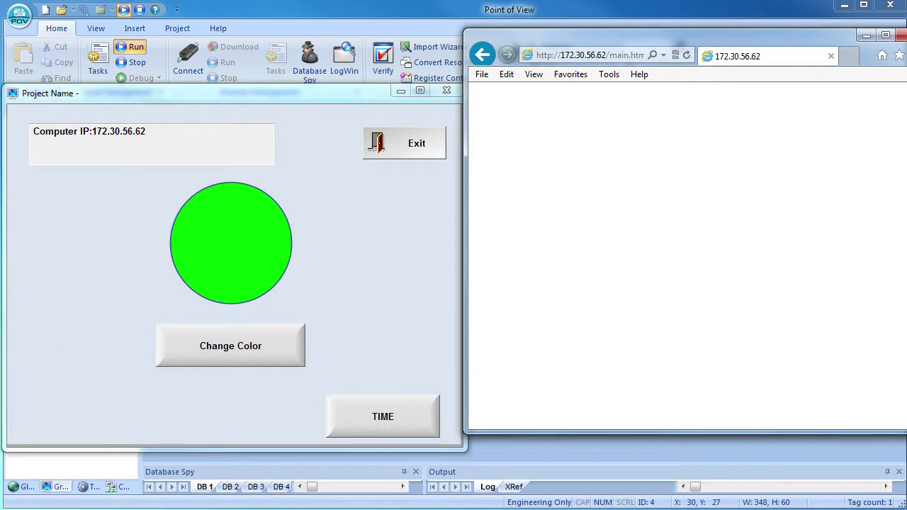
- Load 172.30.56.62/main.htm and toggle the circle colour three times to test syncing
{"action": "left_click", "coordinate": [669, 60]}
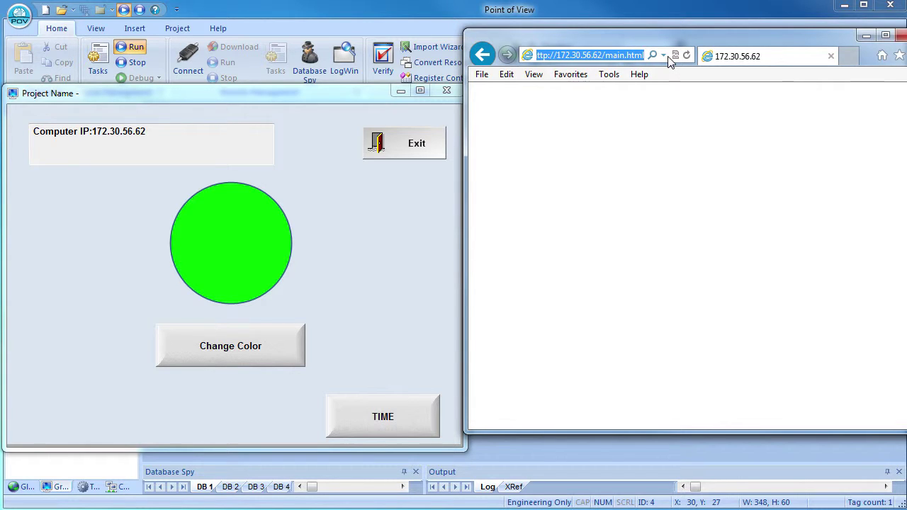
{"action": "key", "text": "Return"}
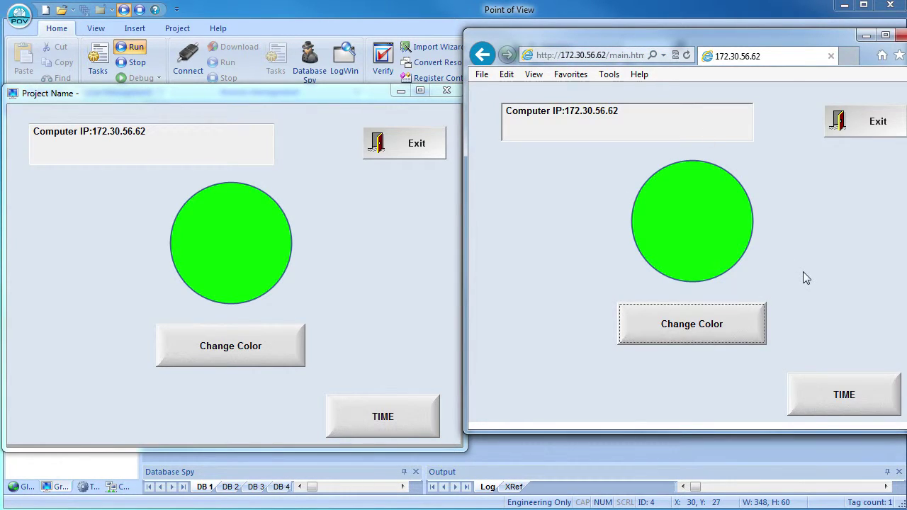
{"action": "left_click", "coordinate": [727, 326]}
{"action": "left_click", "coordinate": [728, 326]}
{"action": "left_click", "coordinate": [727, 326]}
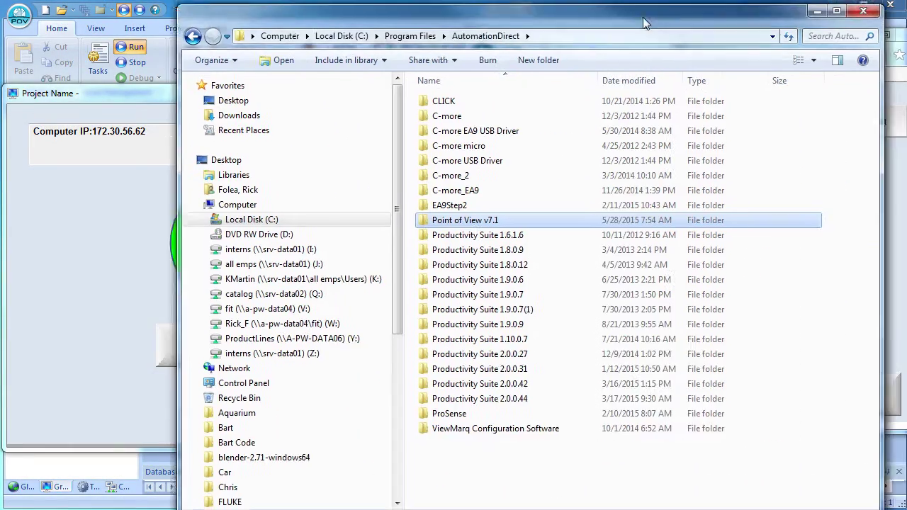
- Copy ThinClientSetup.exe from the Point of View v7.1 Bin folder
{"action": "left_click_drag", "start_coordinate": [645, 24], "coordinate": [618, 21]}
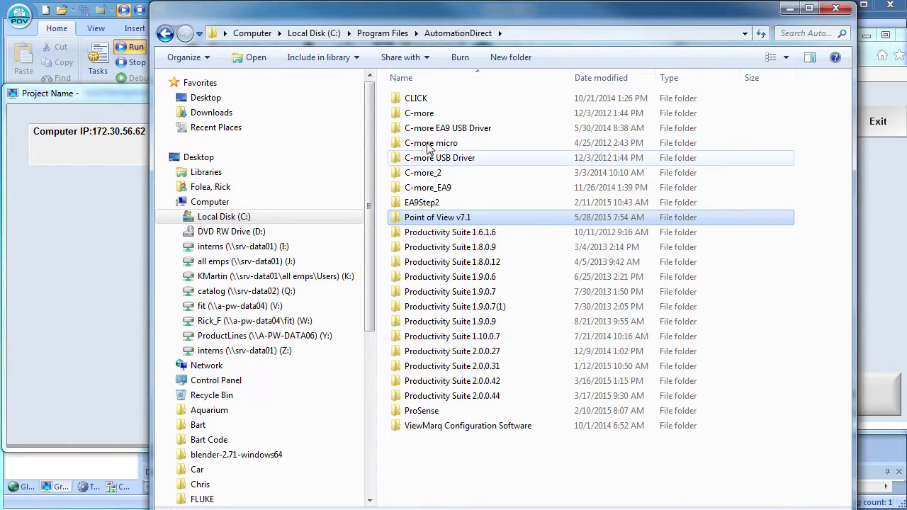
{"action": "double_click", "coordinate": [432, 221]}
{"action": "double_click", "coordinate": [417, 98]}
{"action": "left_click_drag", "start_coordinate": [847, 89], "coordinate": [846, 434]}
{"action": "left_click", "coordinate": [440, 298]}
{"action": "right_click", "coordinate": [440, 298]}
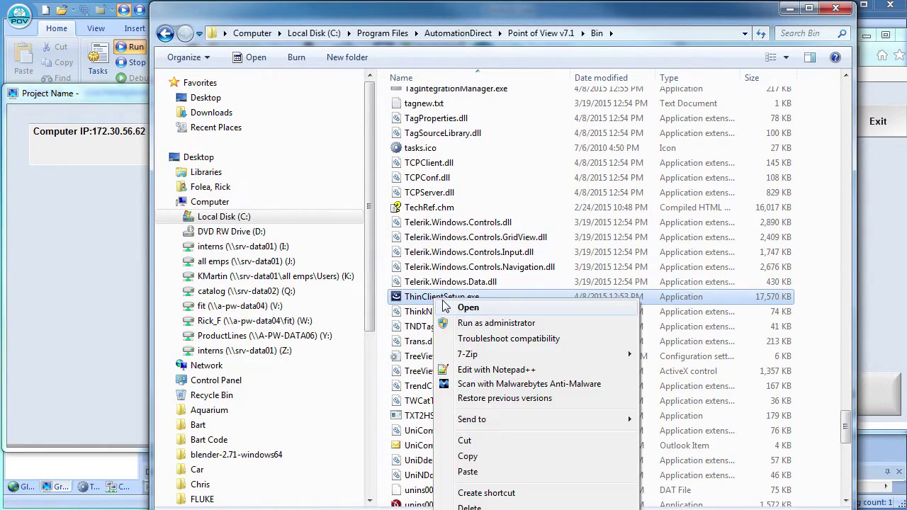
{"action": "left_click", "coordinate": [476, 457]}
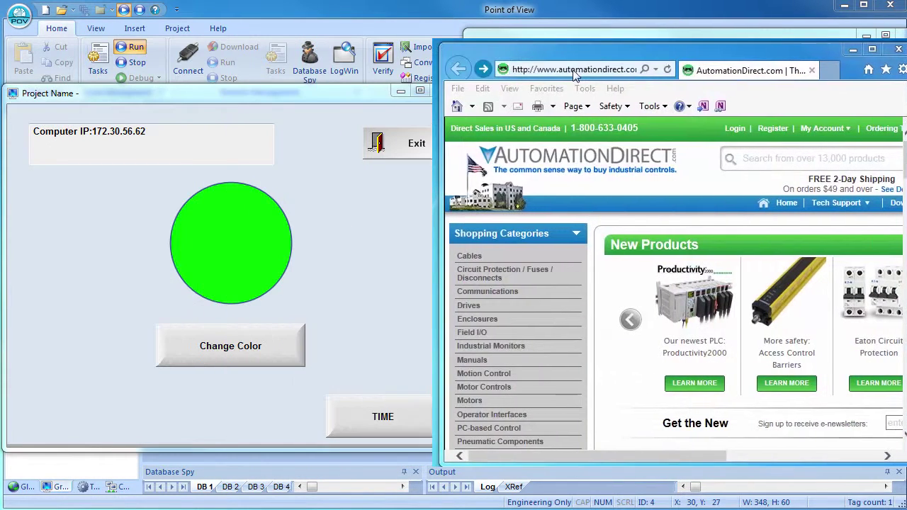
- Load the published main.html page at 172.30.56.62 in Internet Explorer
{"action": "type", "text": "172."}
{"action": "key", "text": "Down"}
{"action": "key", "text": "Return"}
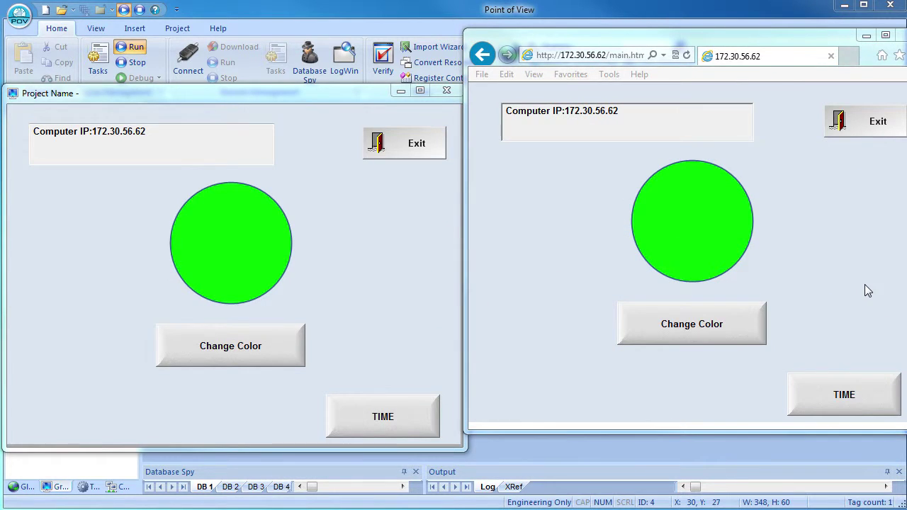
- Exit the running application from the web page and confirm with Yes
{"action": "left_click", "coordinate": [873, 121]}
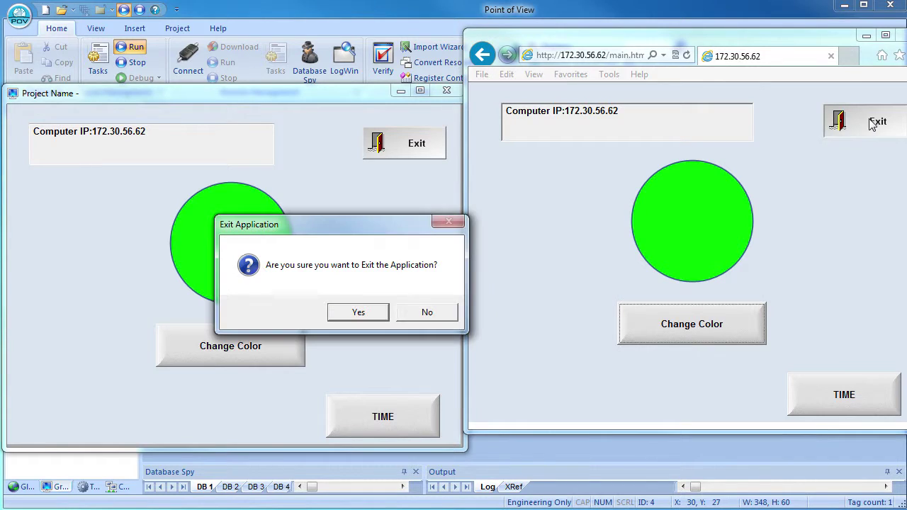
{"action": "left_click", "coordinate": [359, 312]}
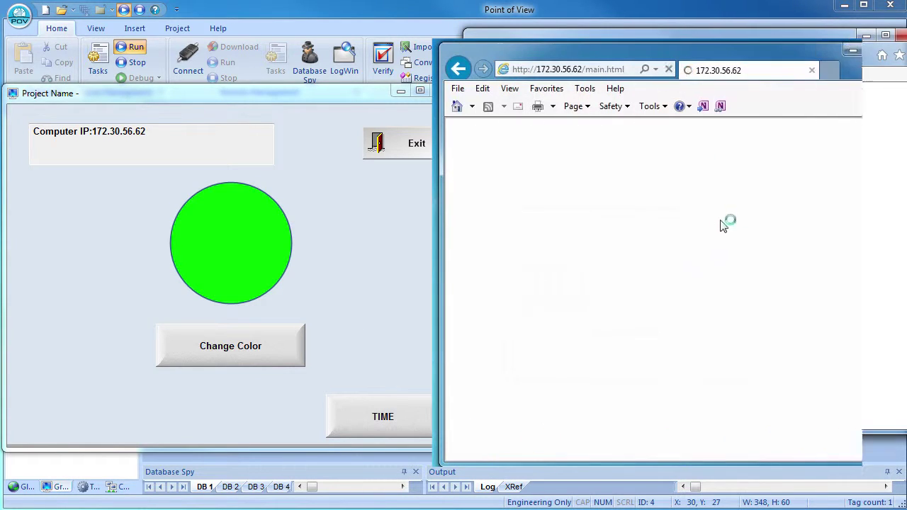